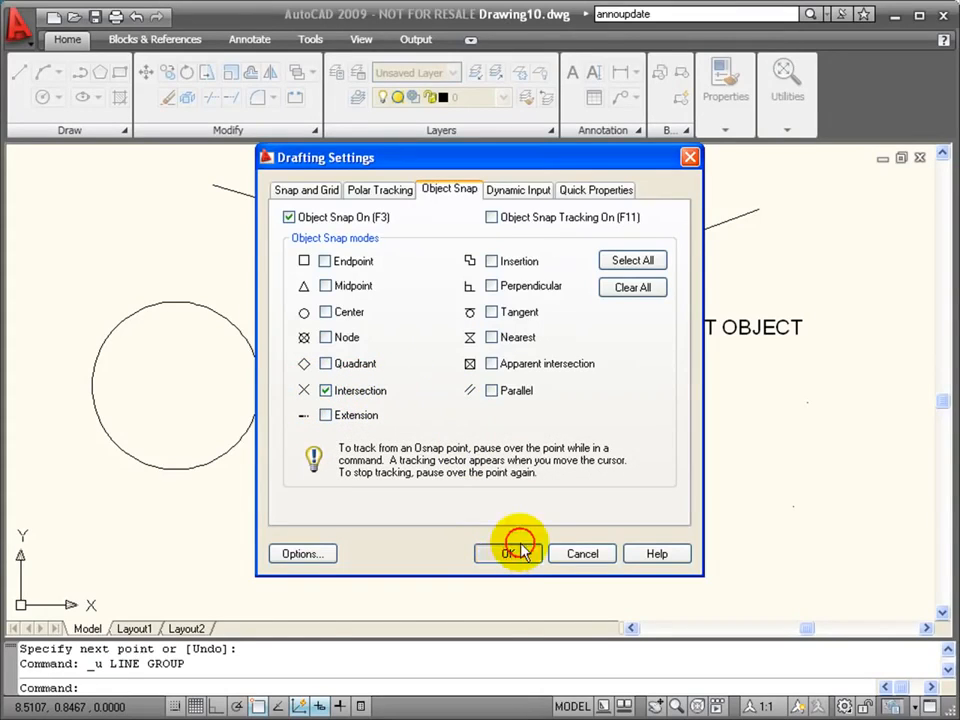
Step: Apply the Intersection-only object snap, draw a line from the two lower lines' crossing past the polyline, and start another where it crosses the arc
click(510, 554)
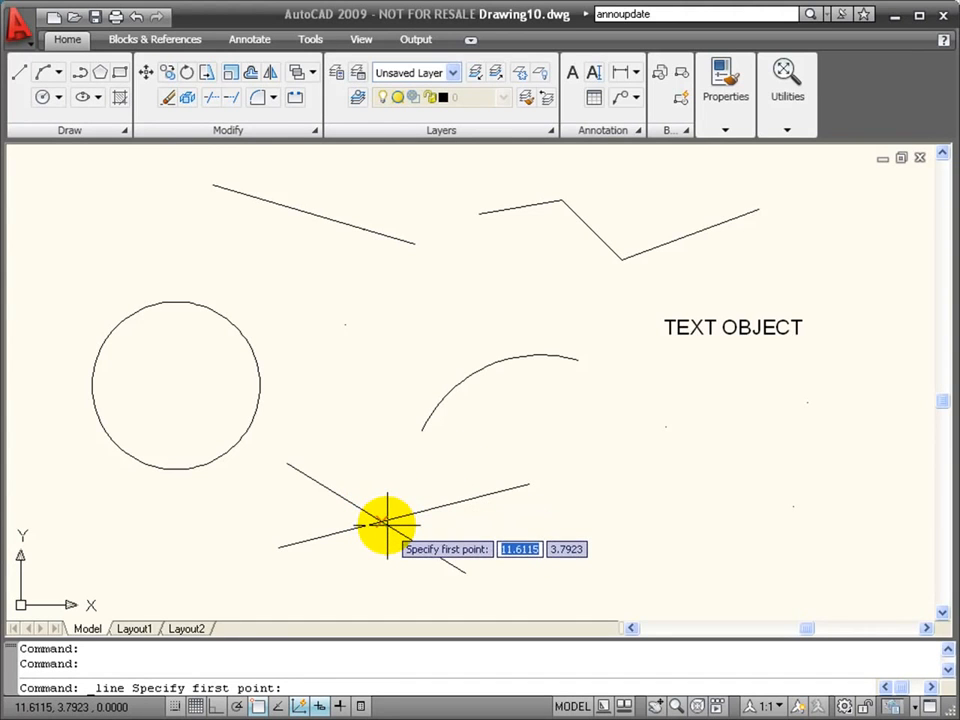
click(385, 521)
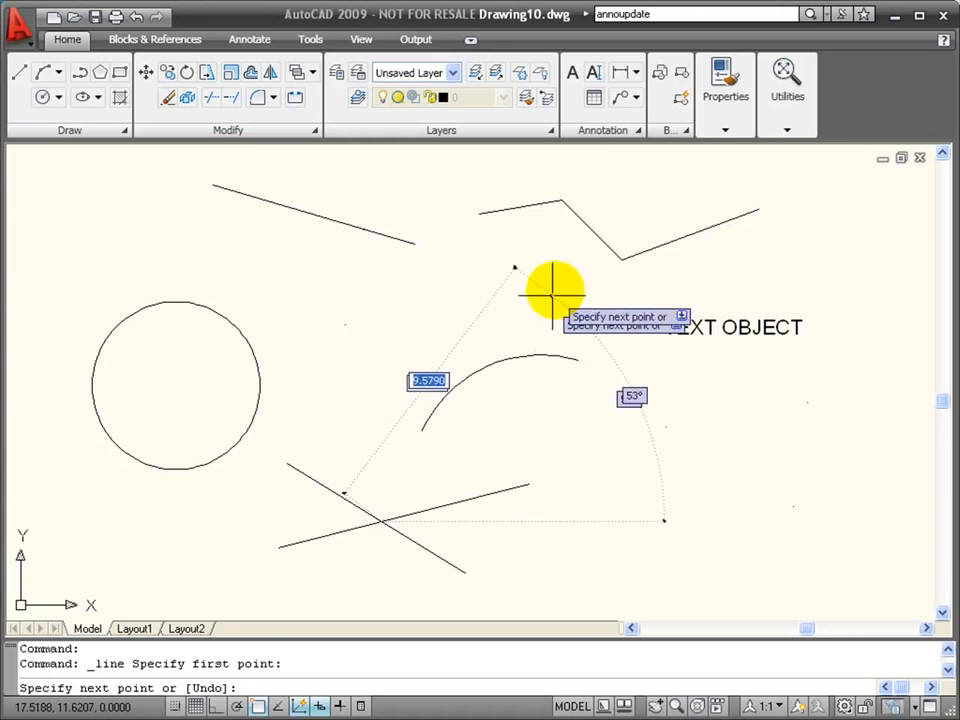
click(628, 187)
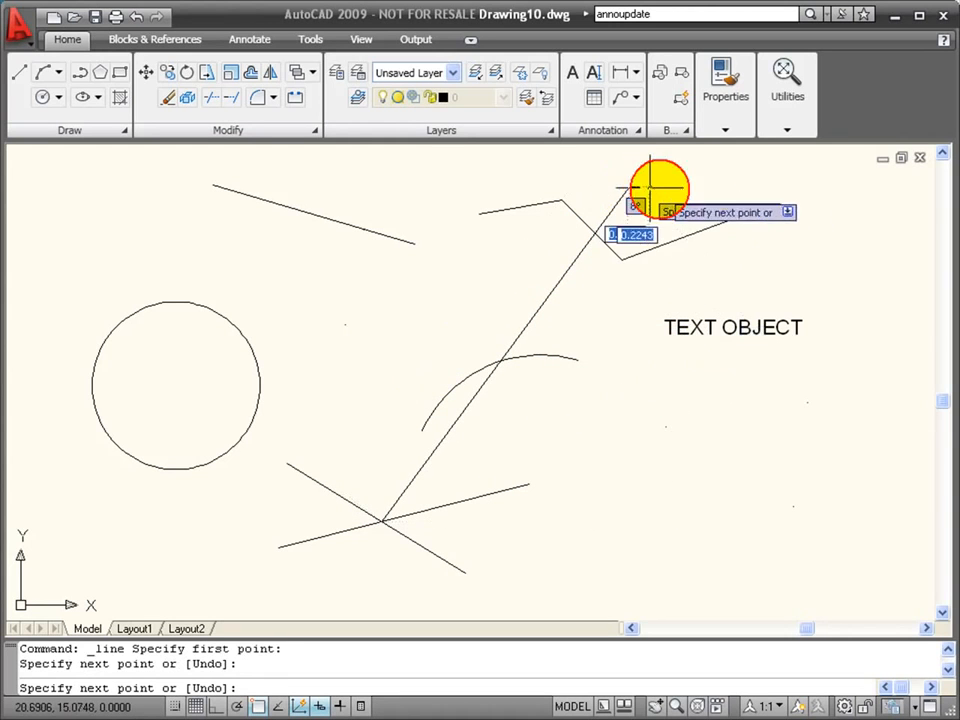
right_click(754, 228)
click(785, 240)
click(19, 71)
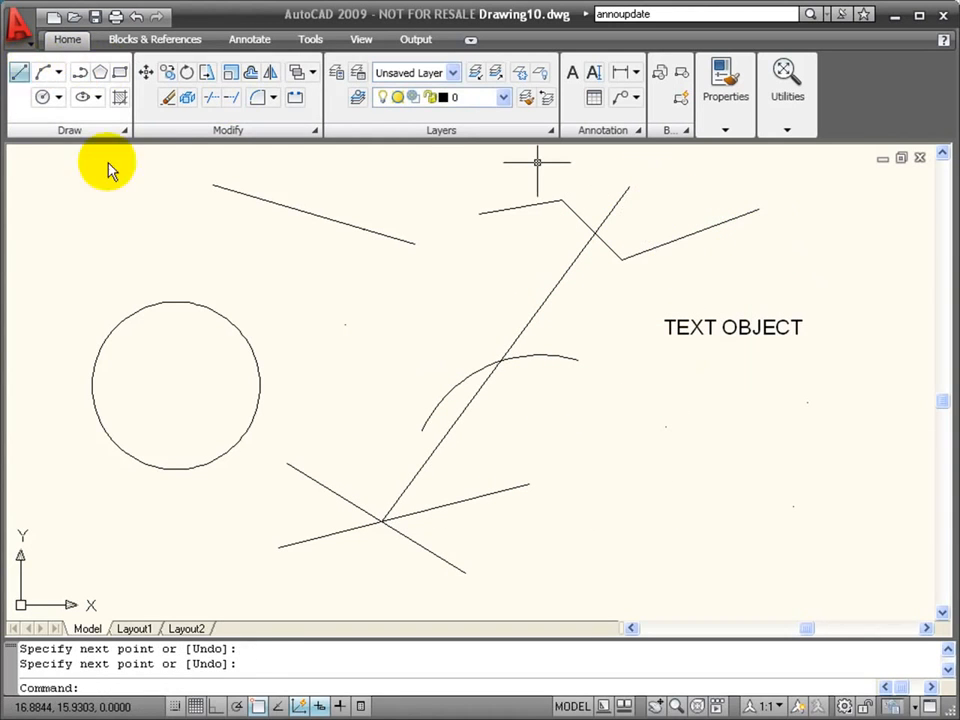
click(500, 360)
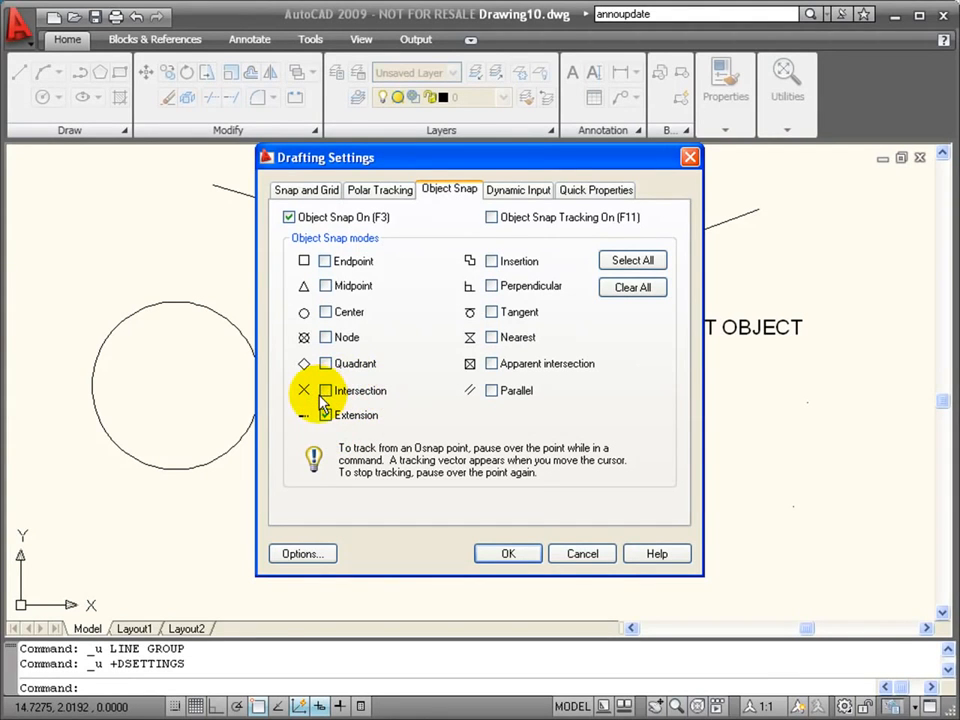
Step: Add Intersection to the Extension snap and draw connected lines from the crossing line's extension on the circle to the upper line and the arc's extended intersection
click(324, 391)
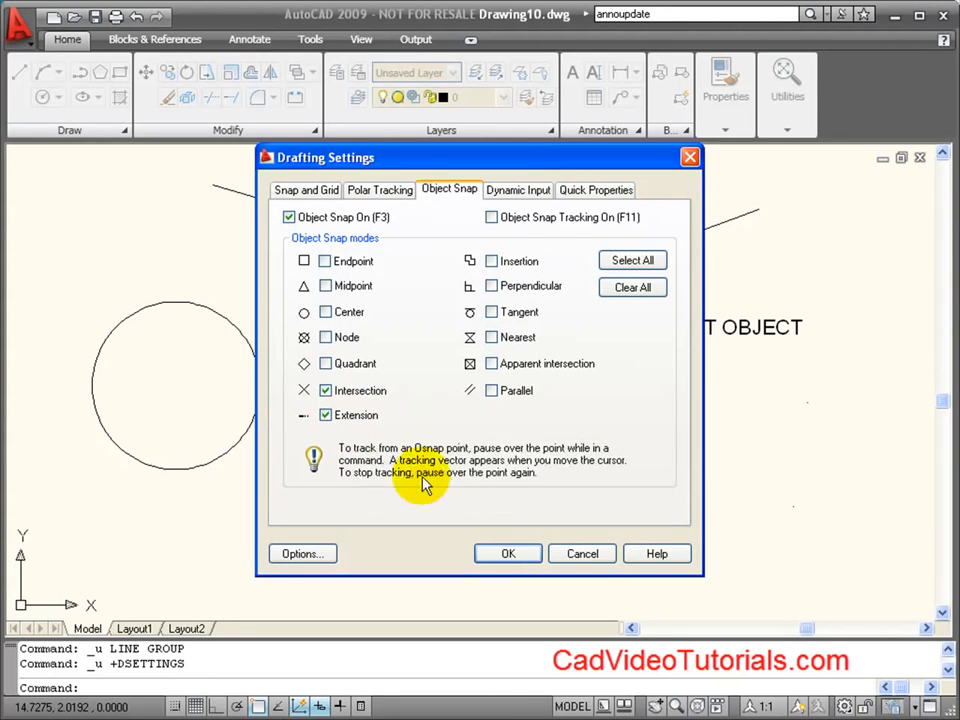
click(508, 553)
click(18, 70)
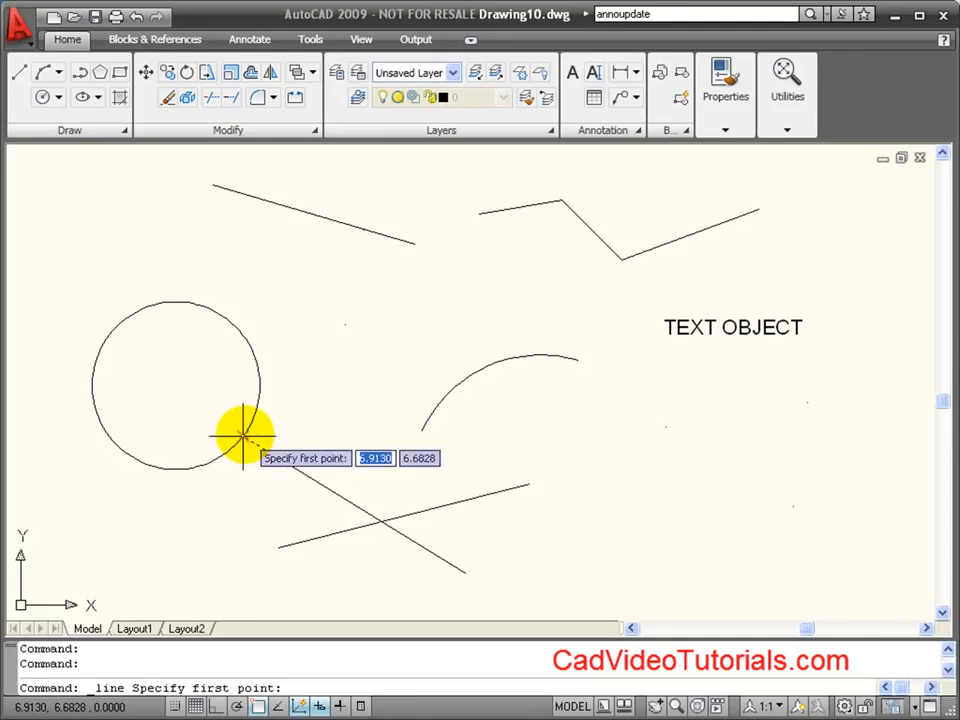
click(244, 434)
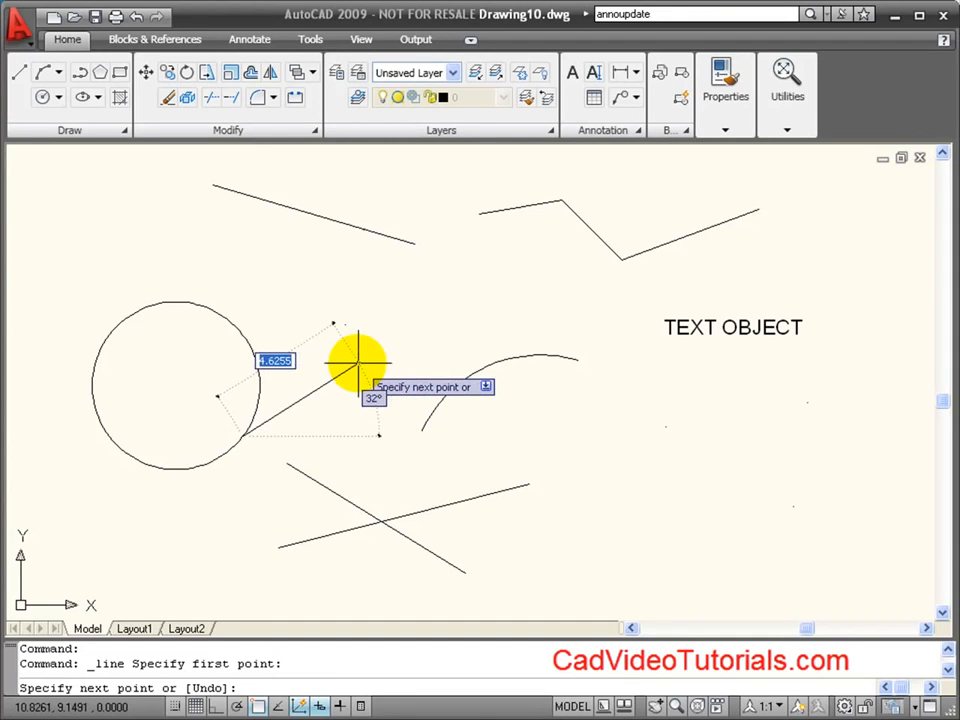
key(F9)
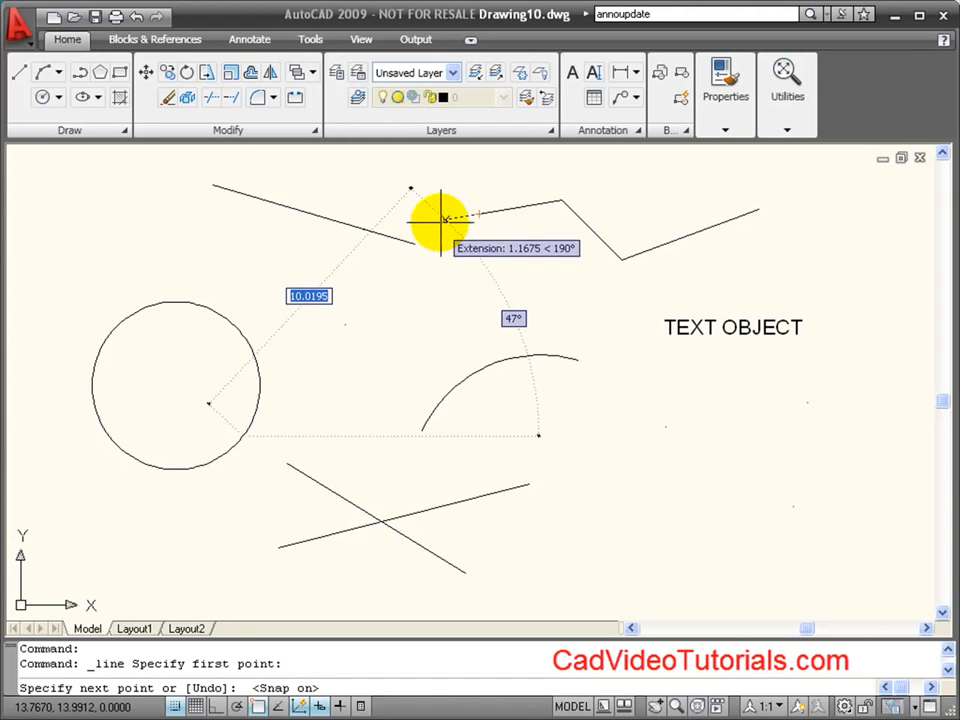
click(361, 227)
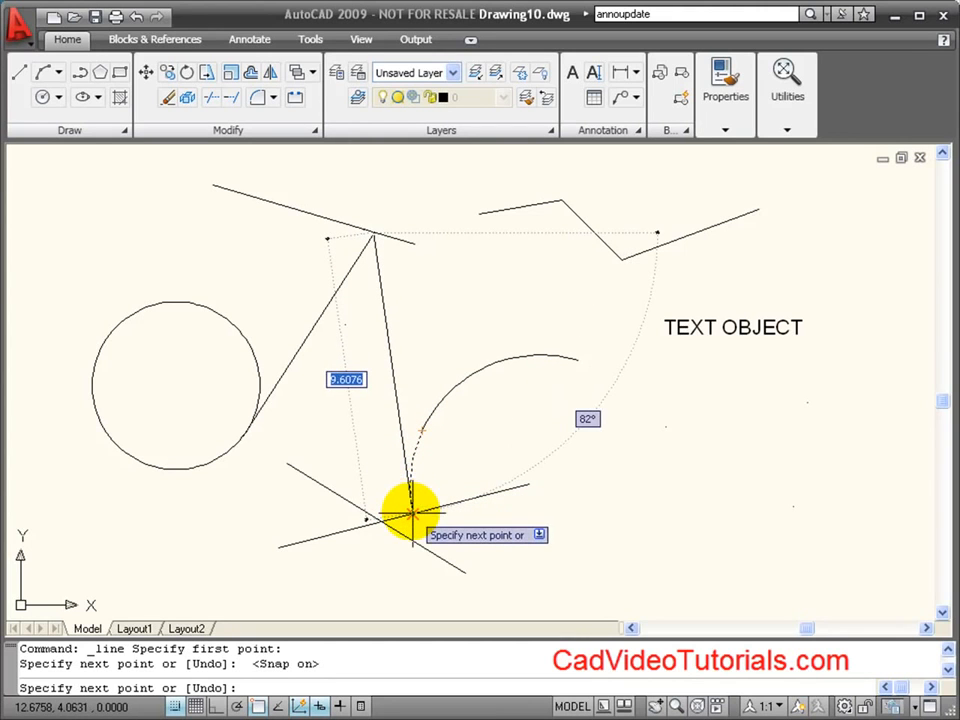
click(410, 513)
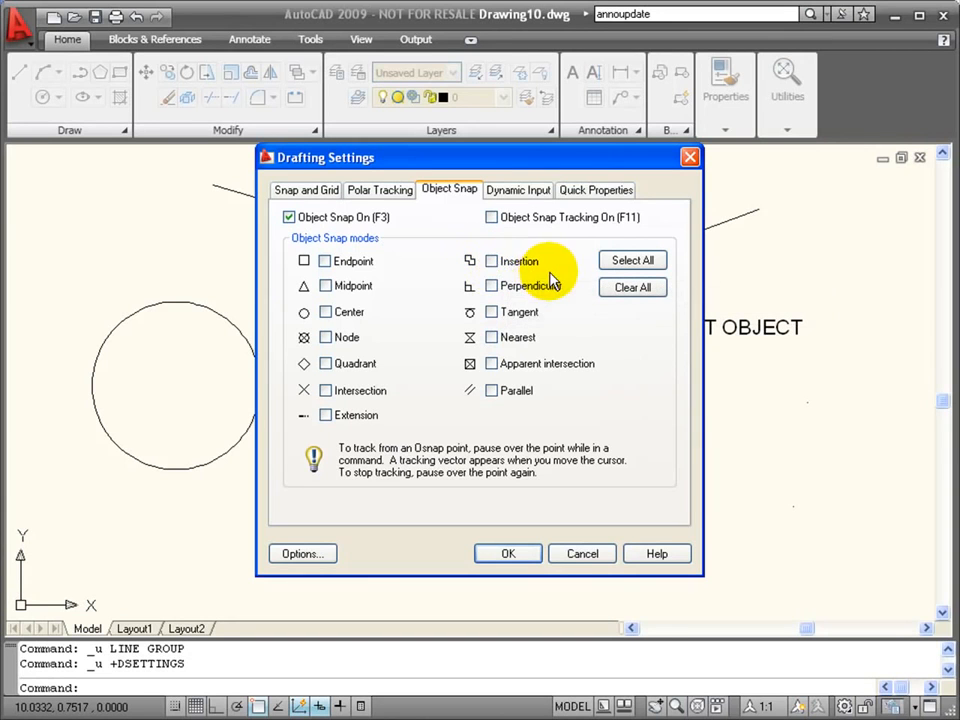
Step: Enable the Insertion object snap and draw a line from the TEXT OBJECT text's insertion point to a free point above the arc
click(490, 261)
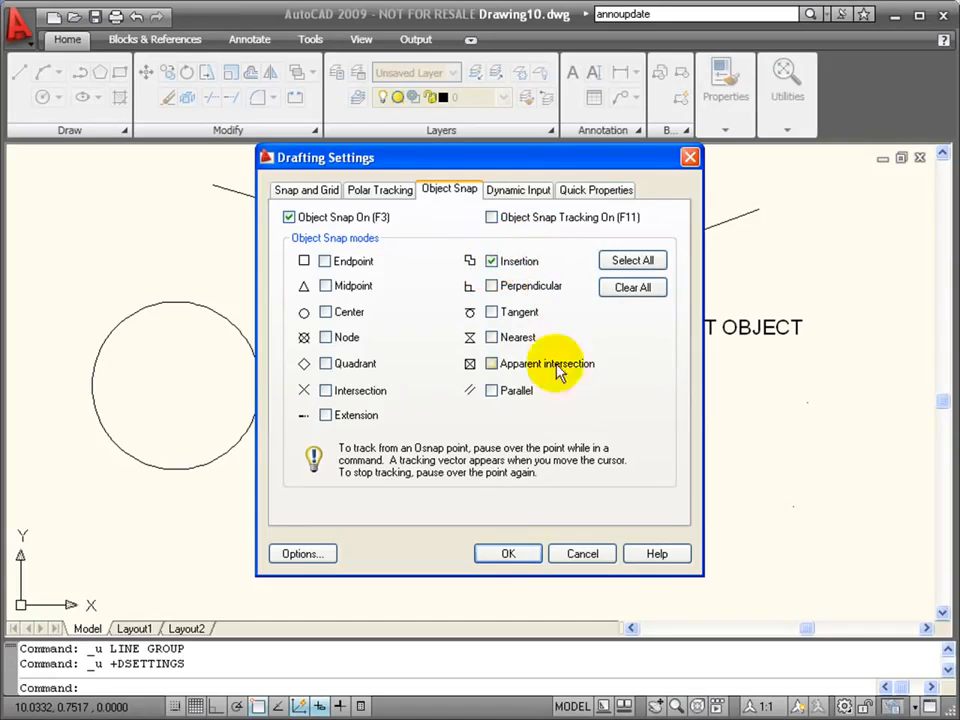
click(508, 550)
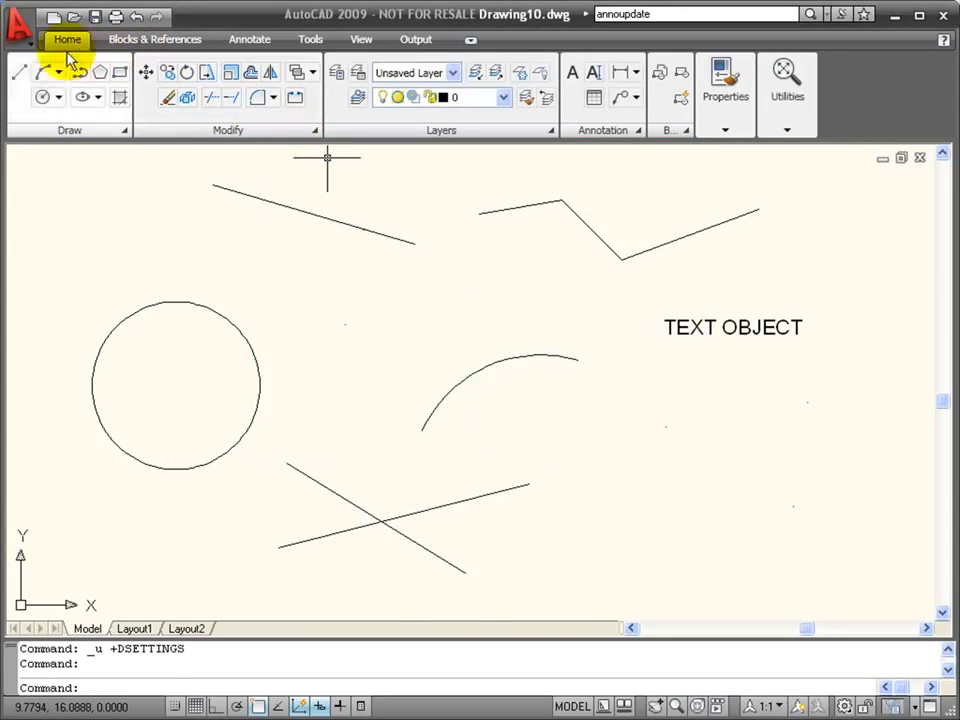
click(22, 75)
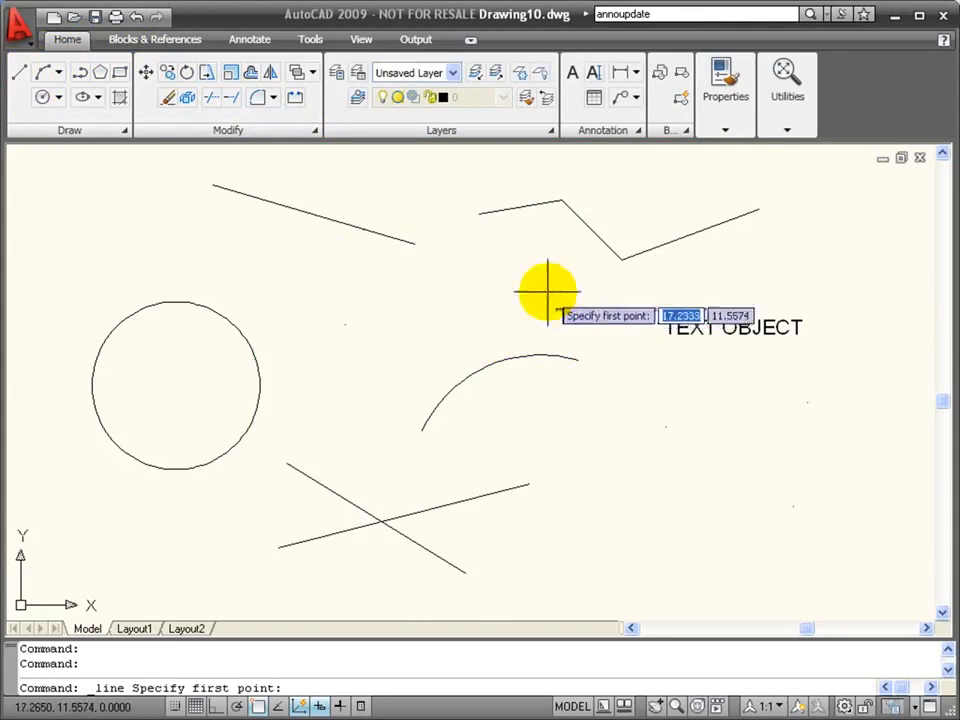
click(660, 333)
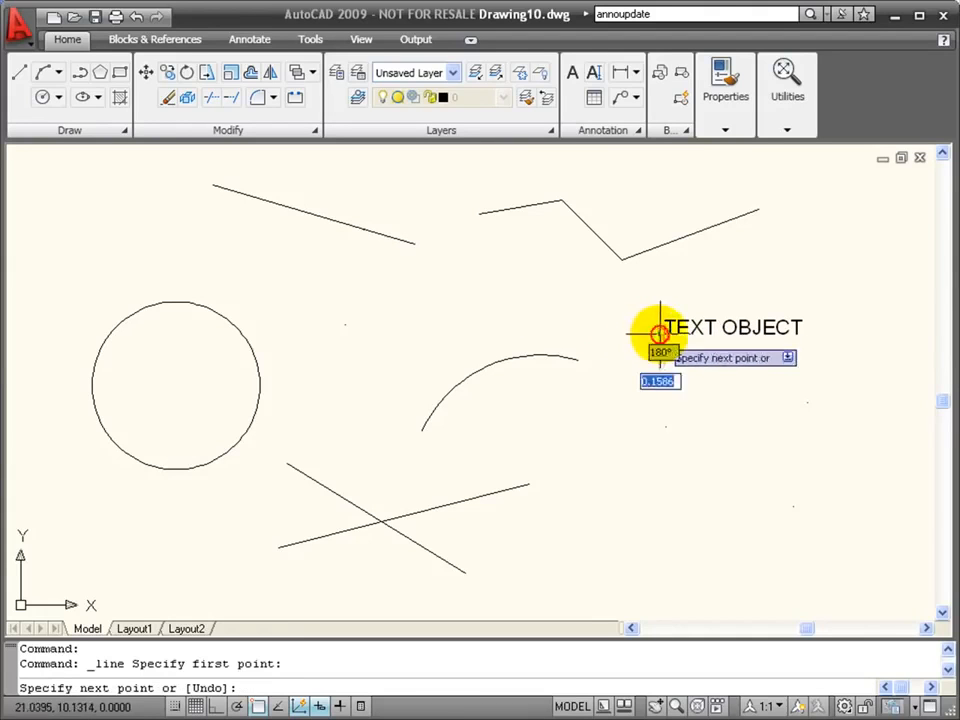
click(441, 296)
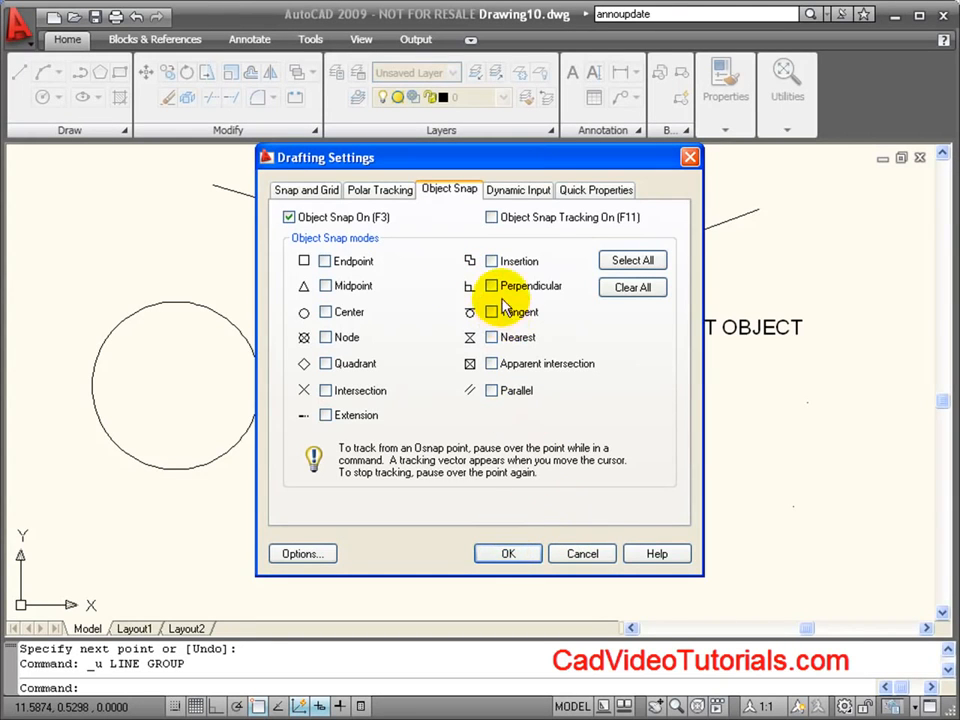
Step: Using the Perpendicular object snap, draw connected lines from the upper line to the circle, the arc, the lower crossing line and the polyline
click(505, 556)
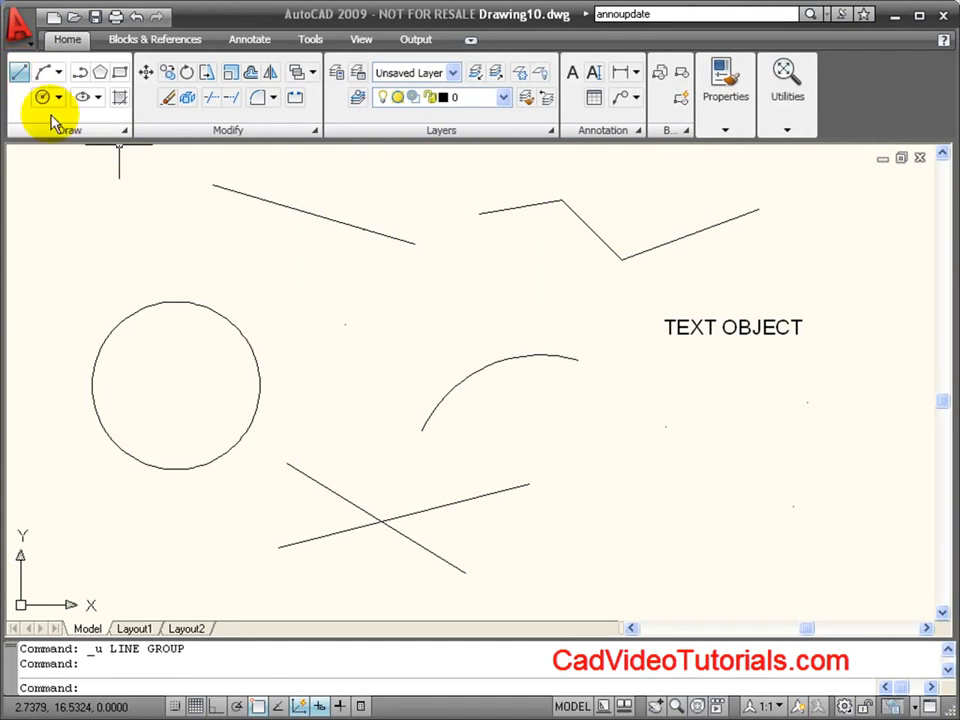
click(18, 74)
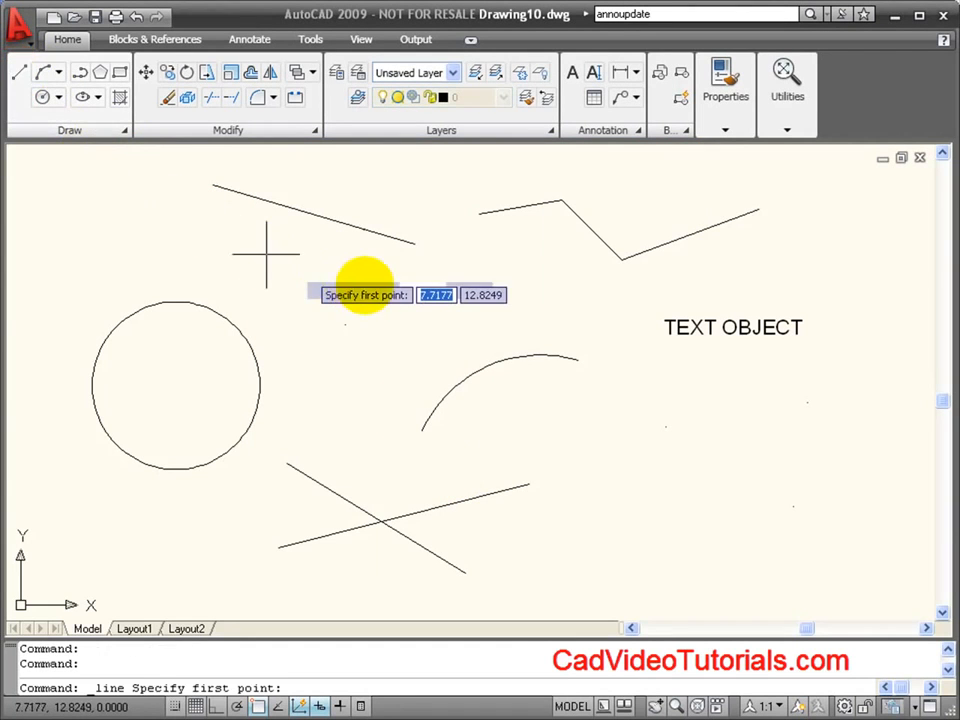
click(343, 222)
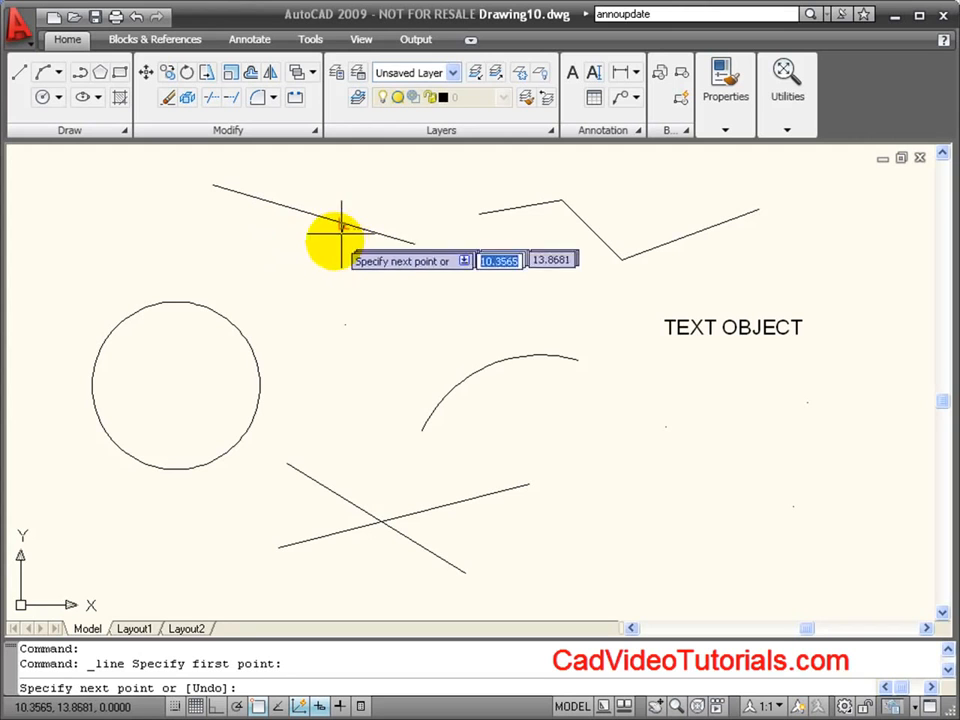
click(205, 307)
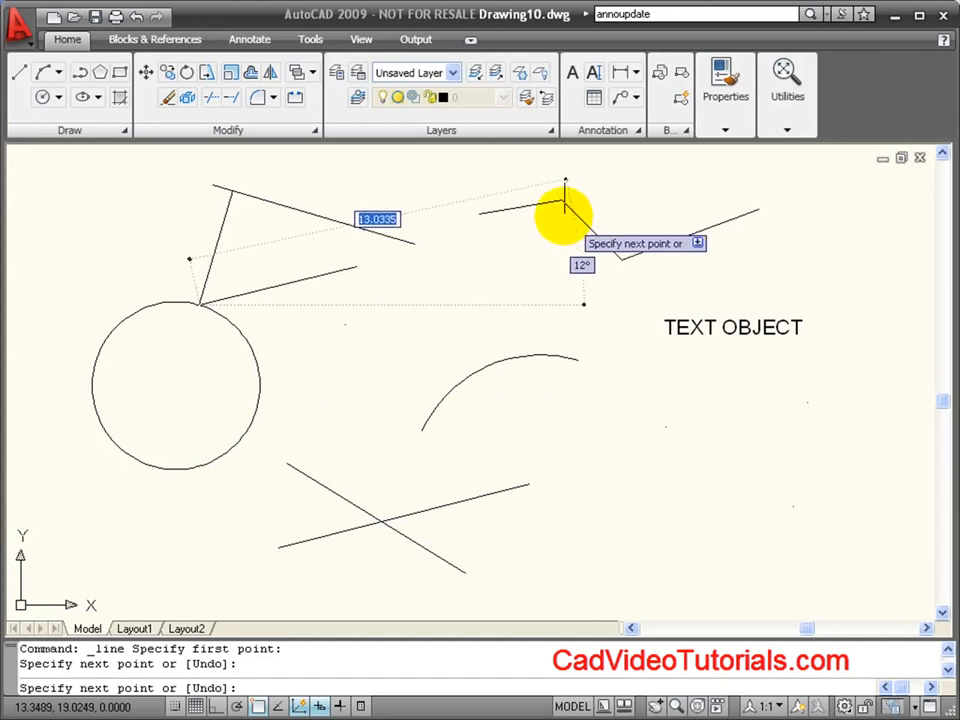
click(422, 425)
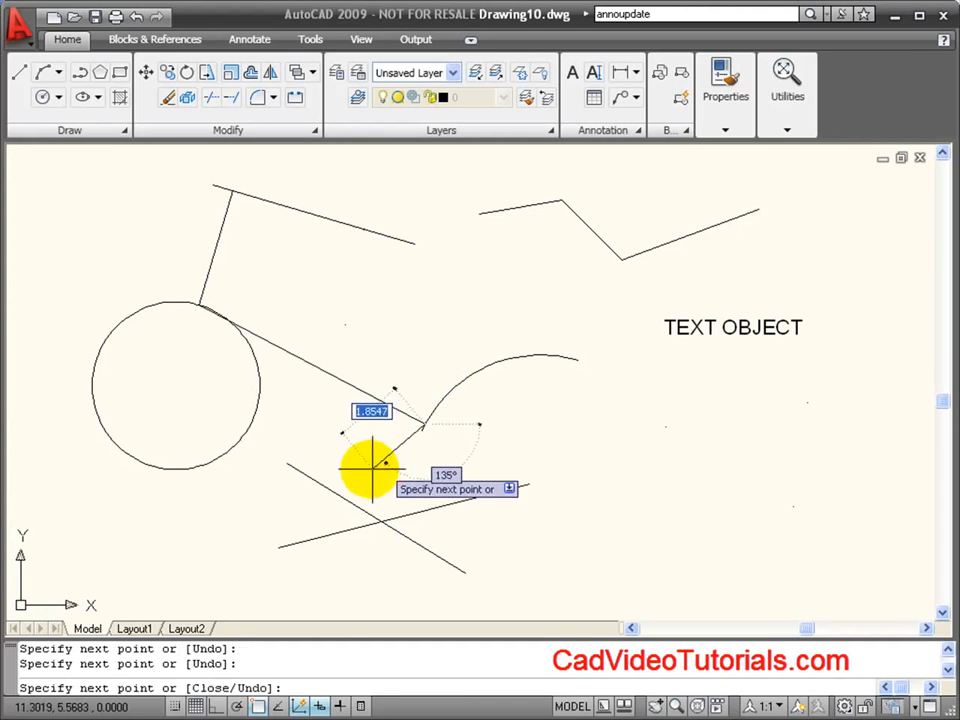
click(368, 515)
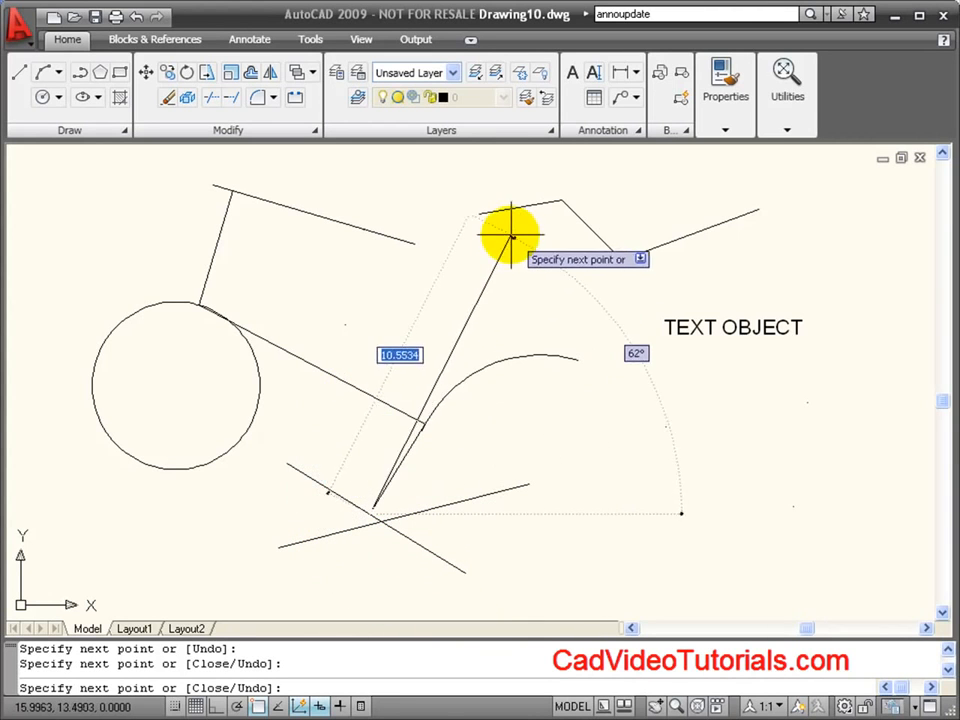
click(621, 260)
right_click(740, 423)
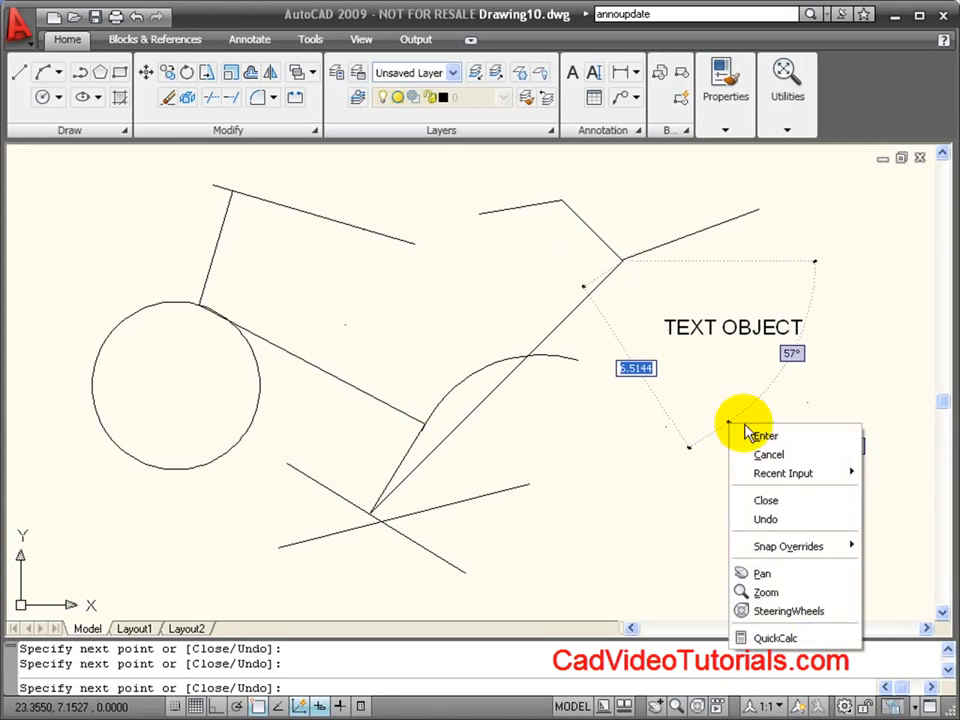
click(770, 437)
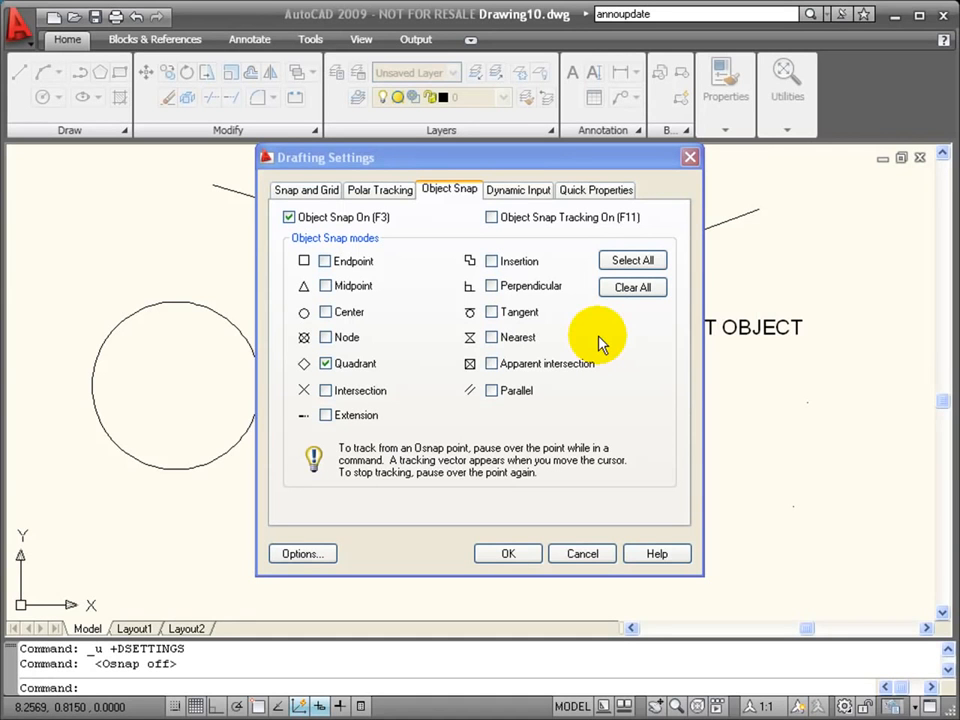
Step: Add Tangent to the Quadrant snap and draw connected lines from above the circle to its quadrant and on to a tangent point on the arc
click(492, 312)
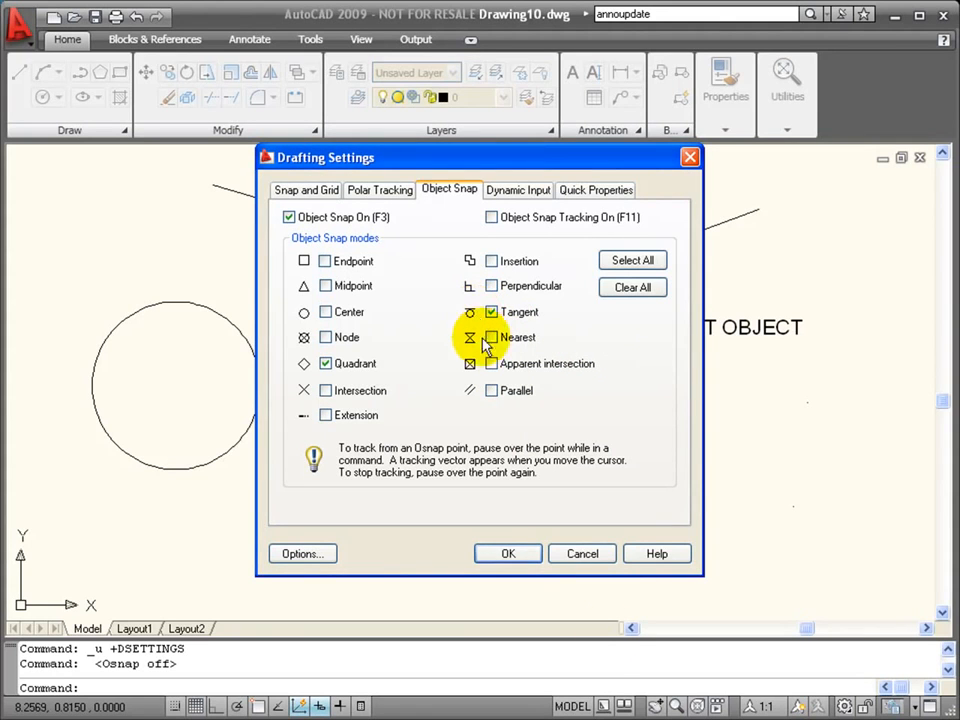
click(515, 553)
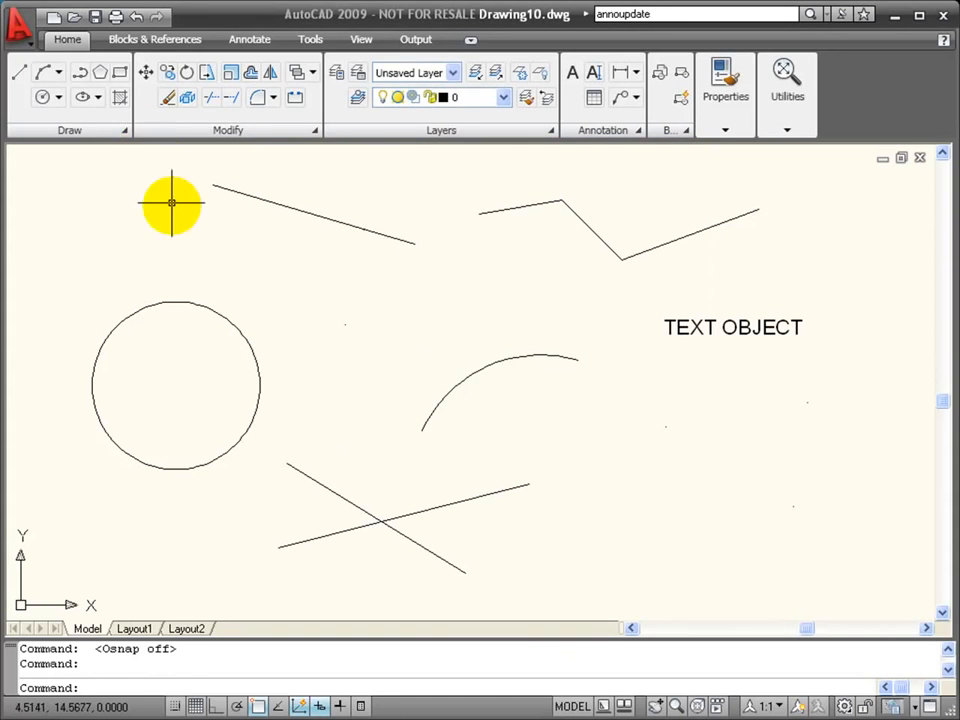
click(19, 73)
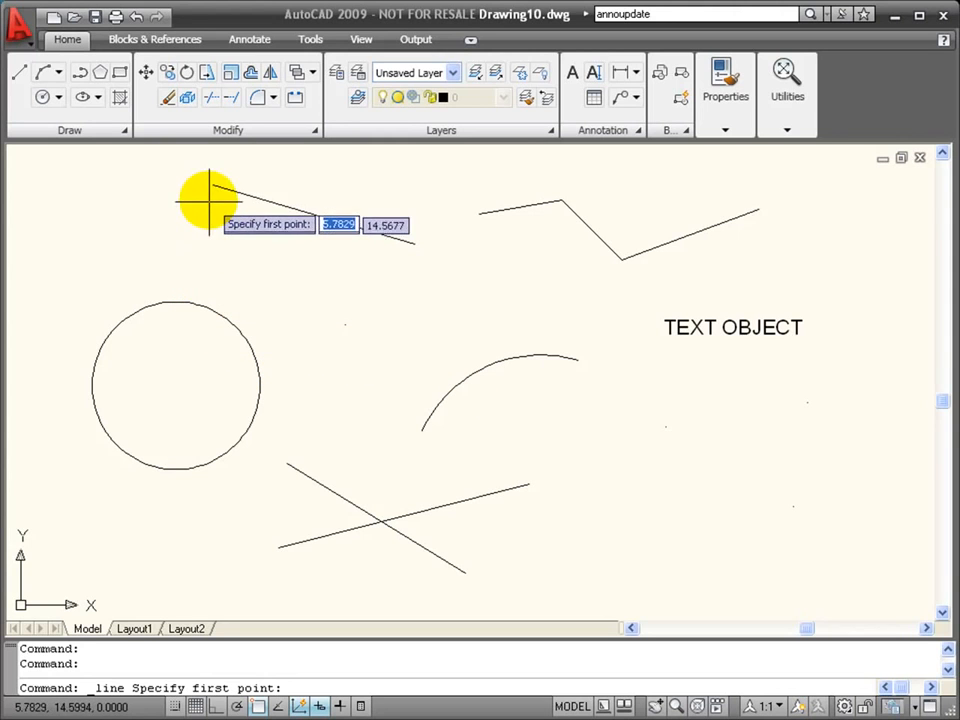
click(258, 236)
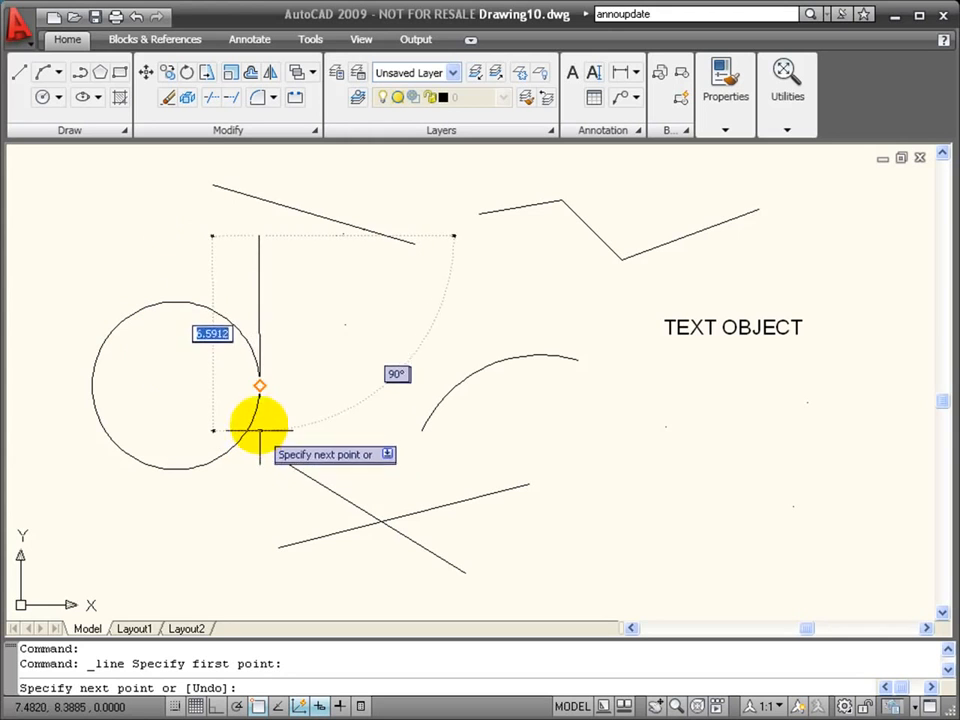
click(259, 375)
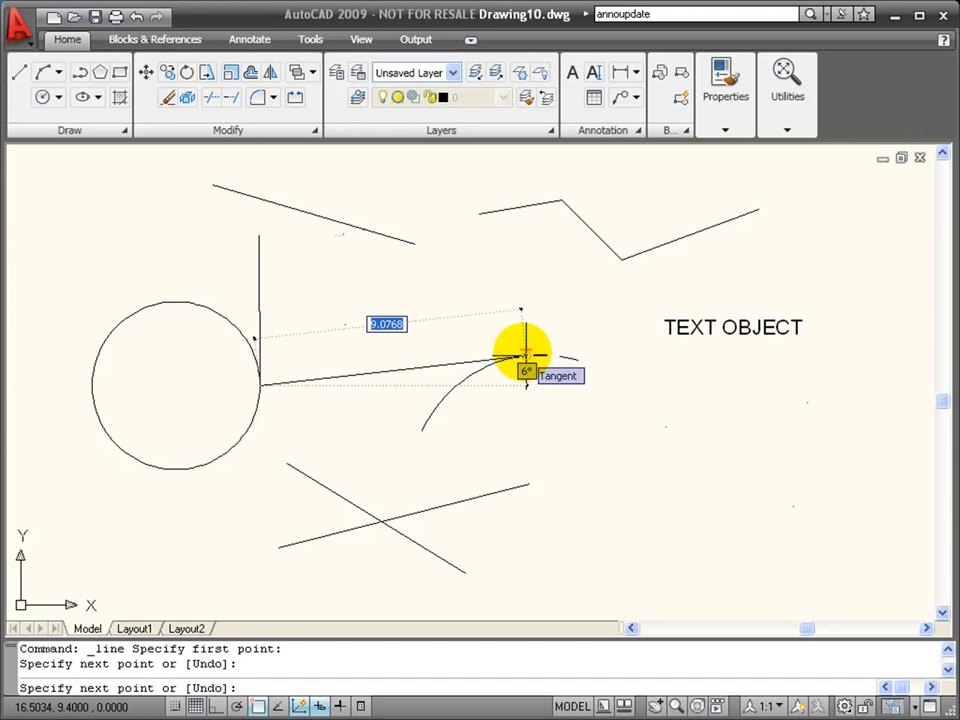
click(524, 354)
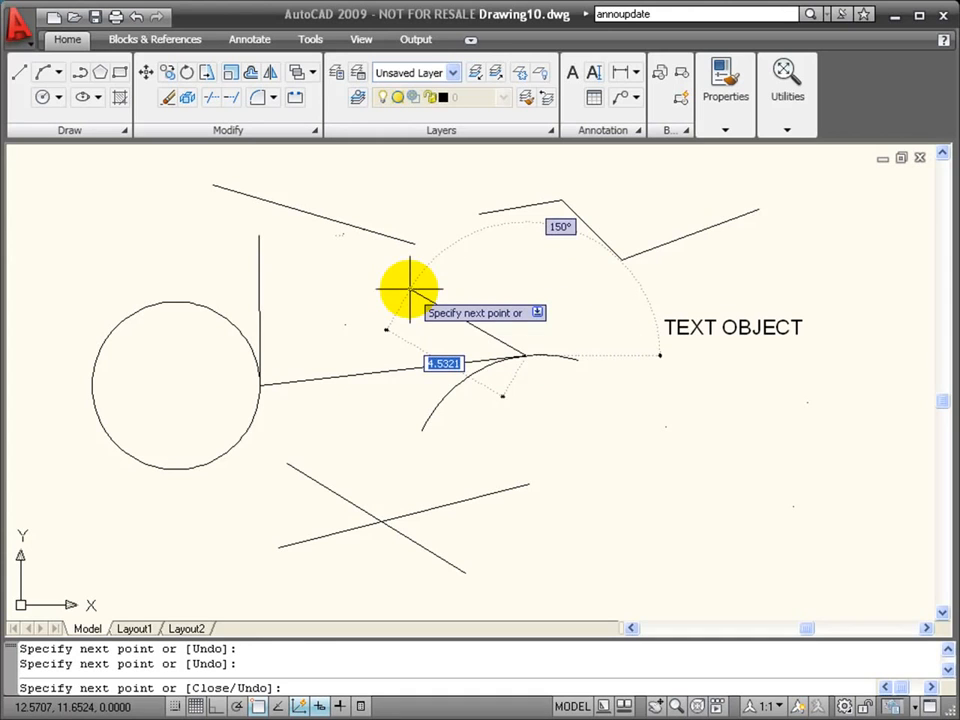
key(Return)
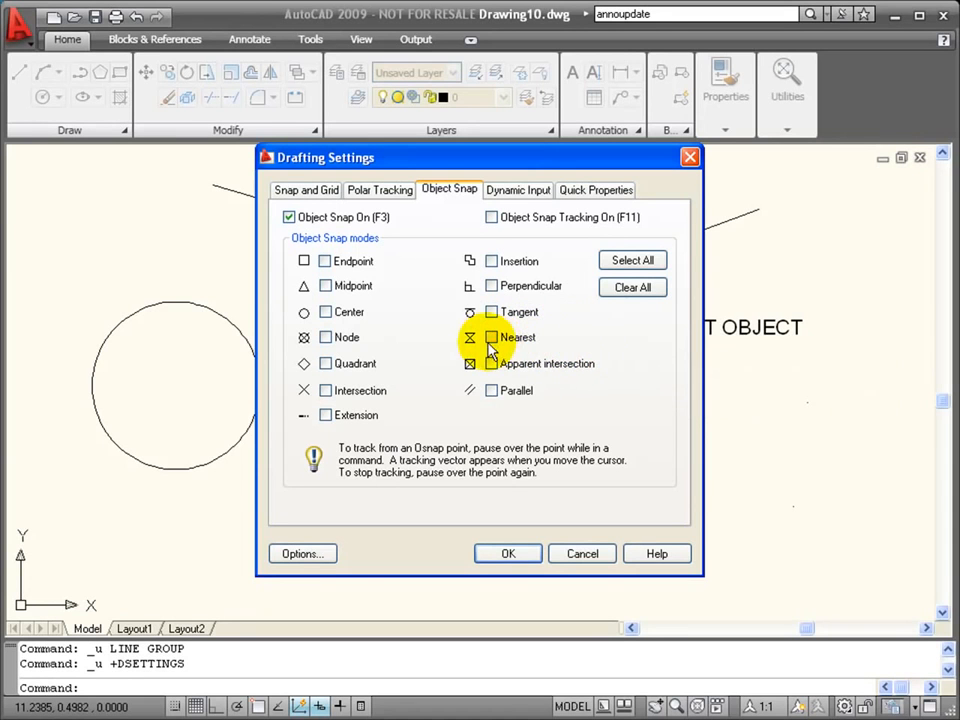
Step: Enable the Nearest object snap and draw connected lines from the upper line to the circle, the arc, the polyline's middle segment and its first segment
click(488, 340)
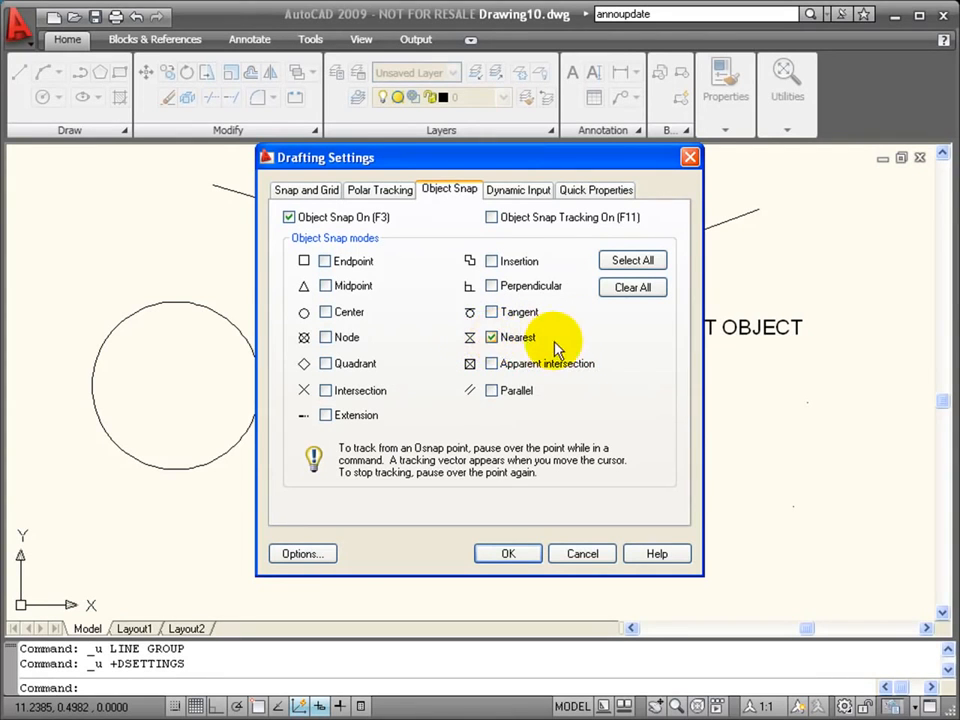
click(507, 555)
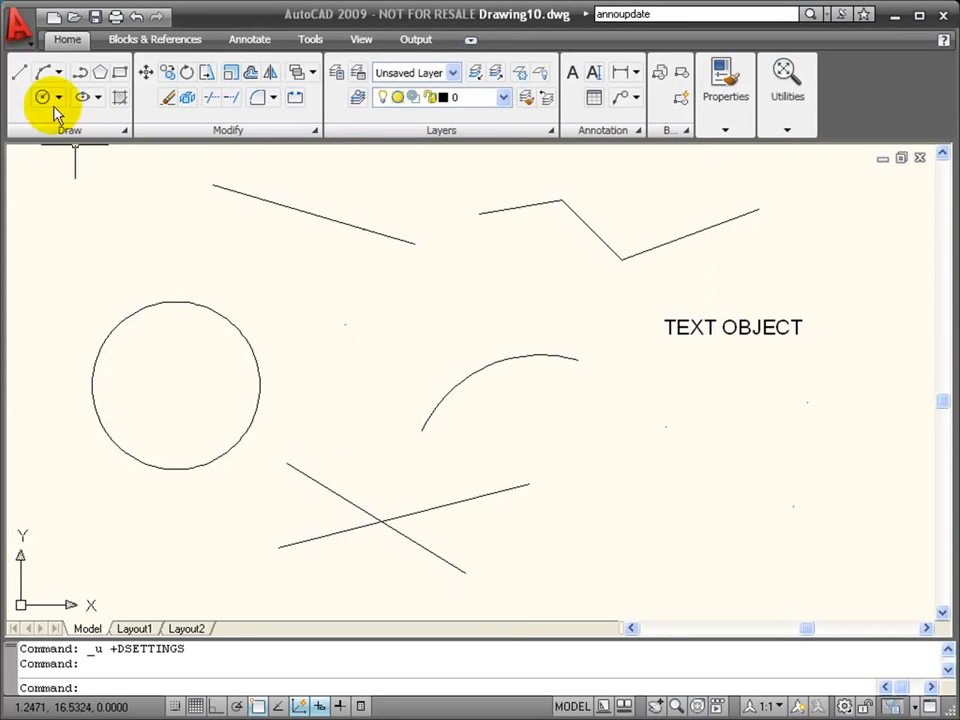
click(22, 76)
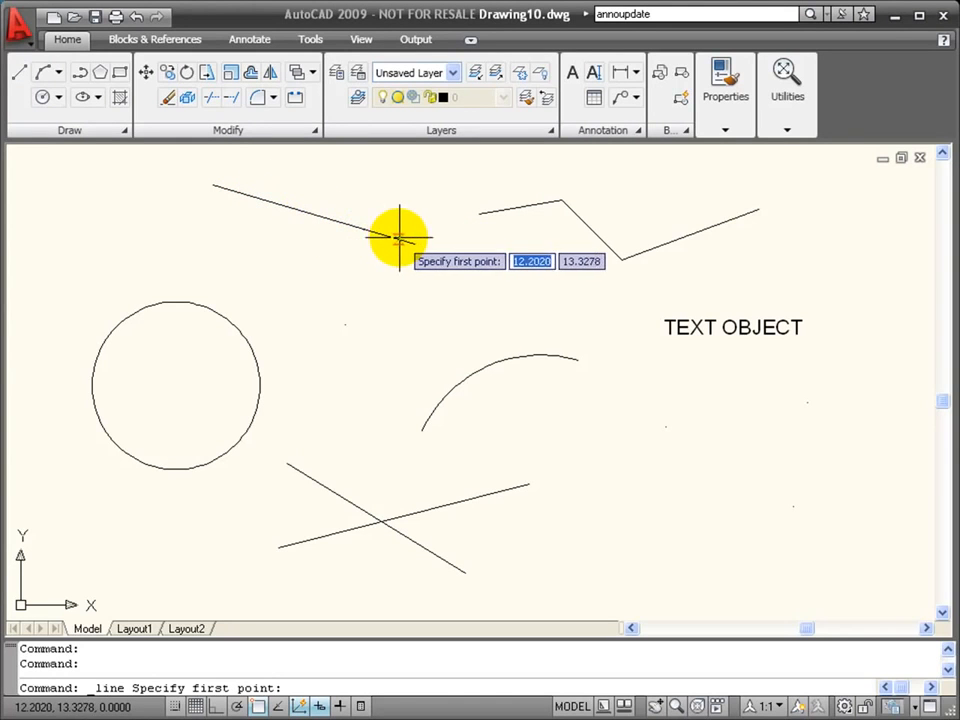
click(237, 192)
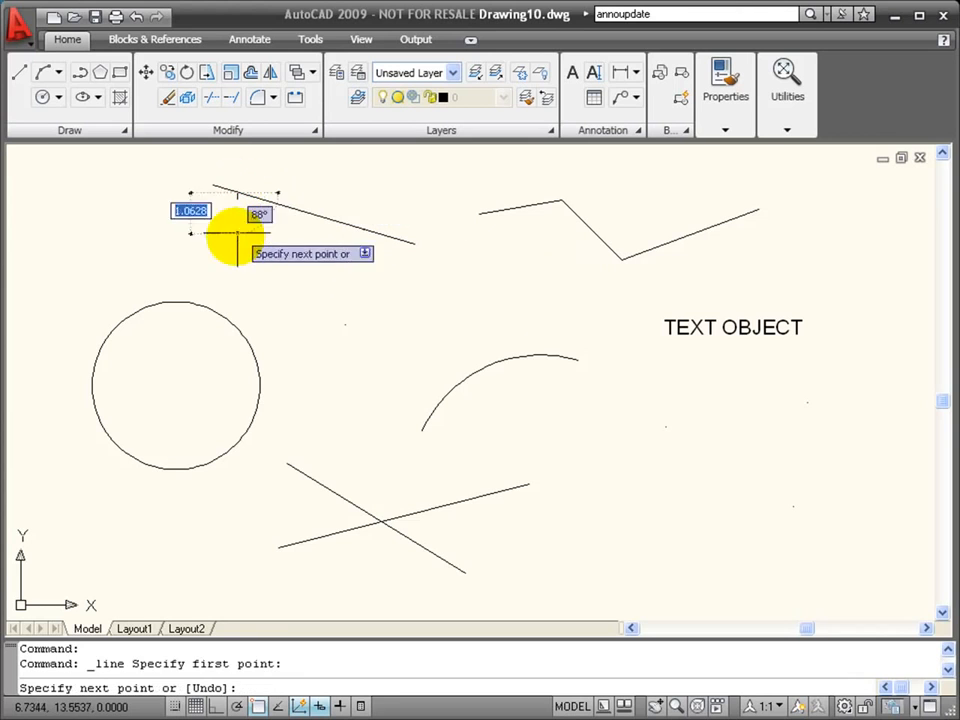
click(205, 305)
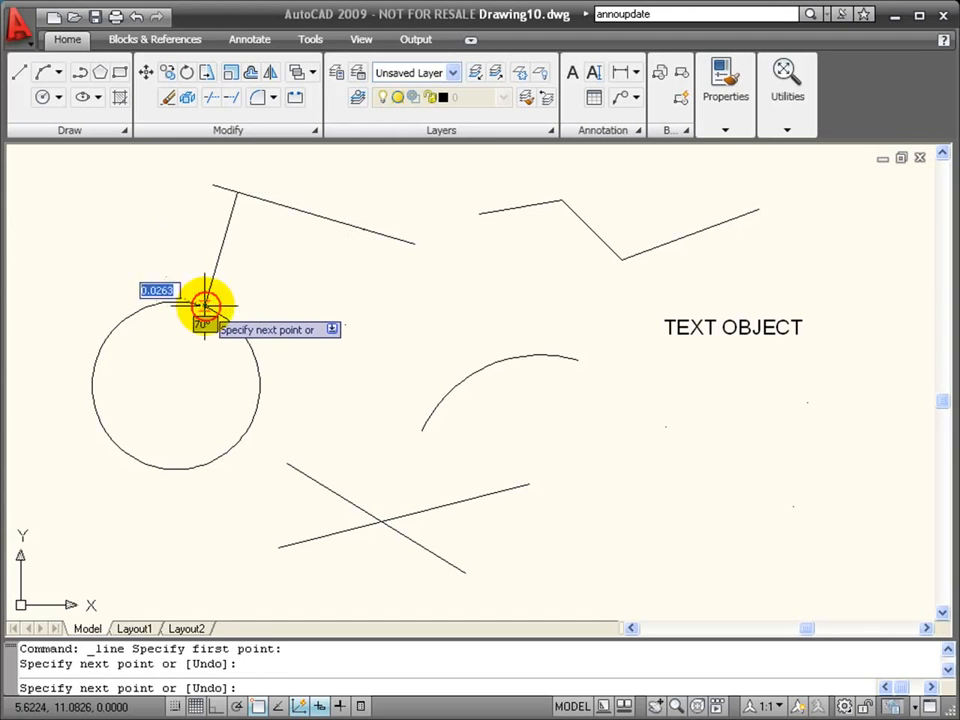
click(435, 405)
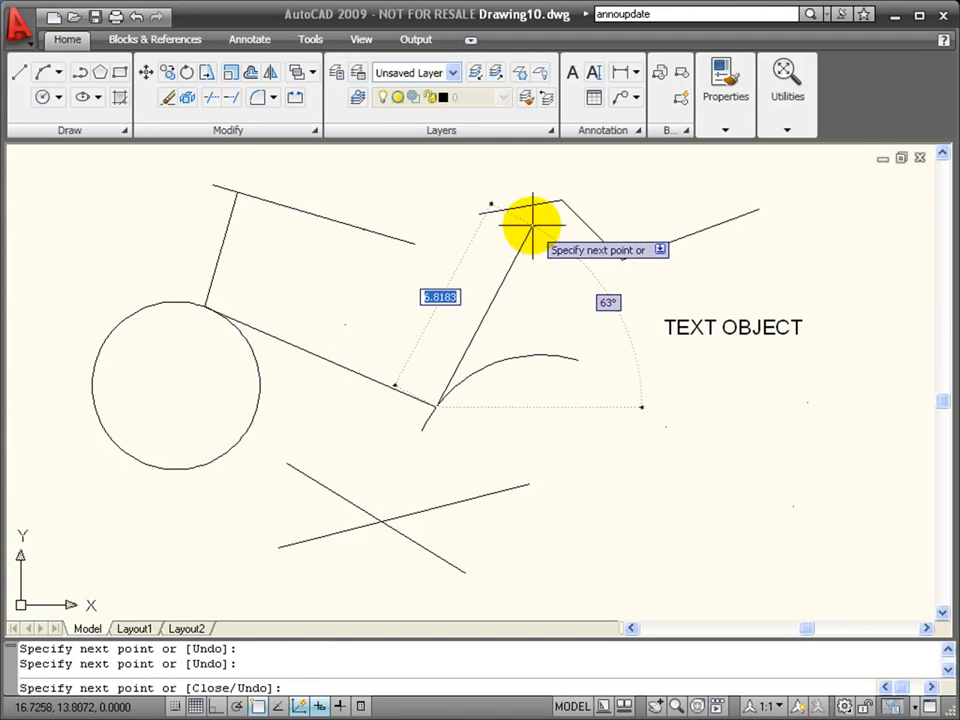
click(601, 240)
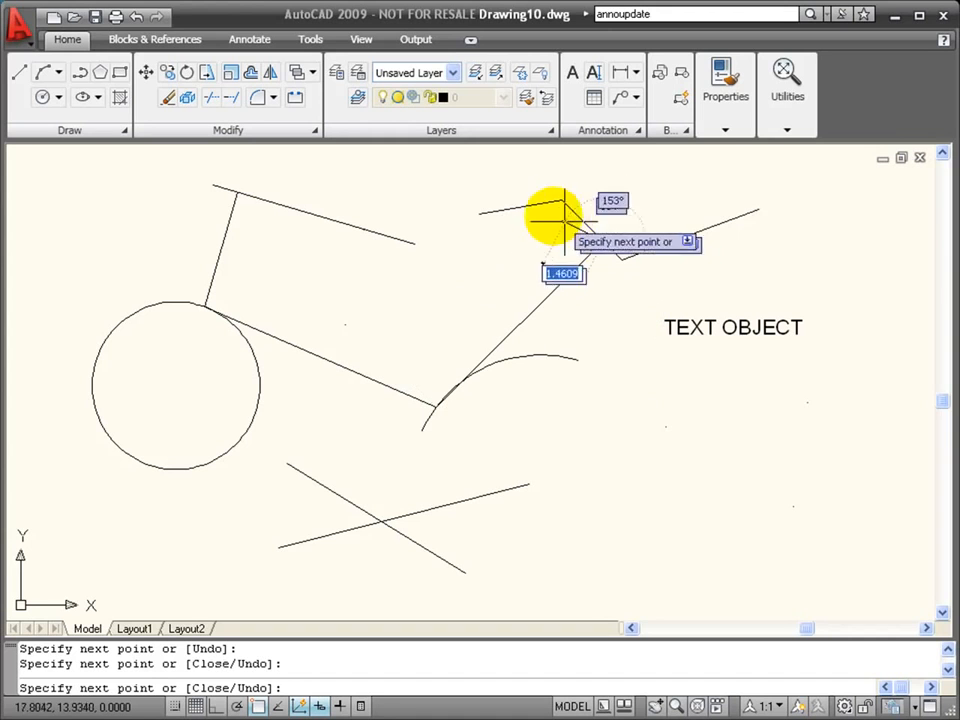
click(502, 211)
right_click(463, 288)
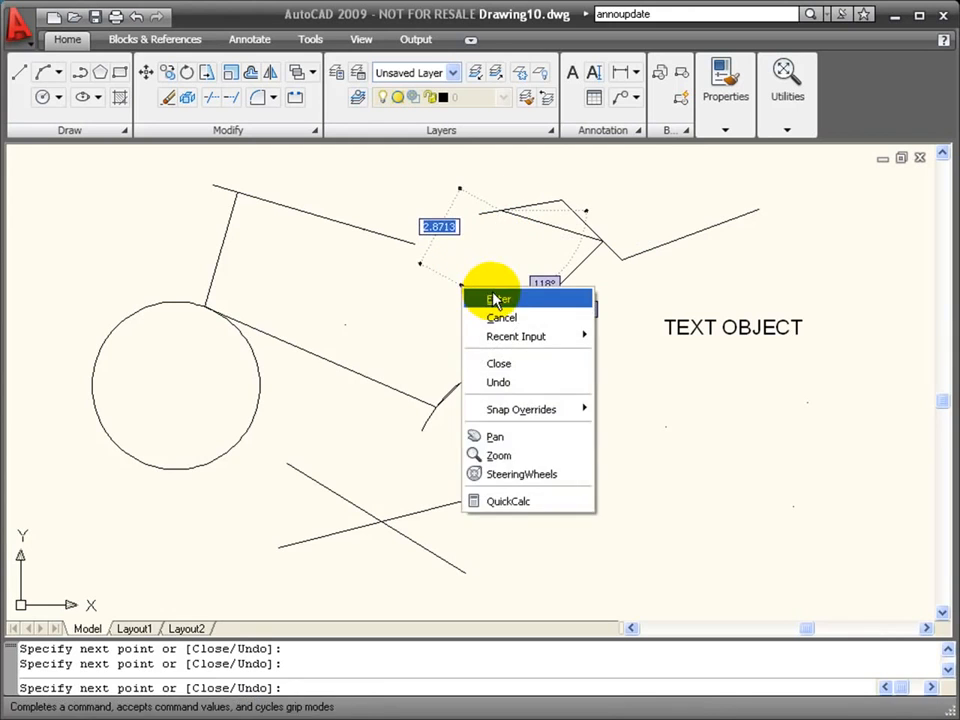
click(495, 299)
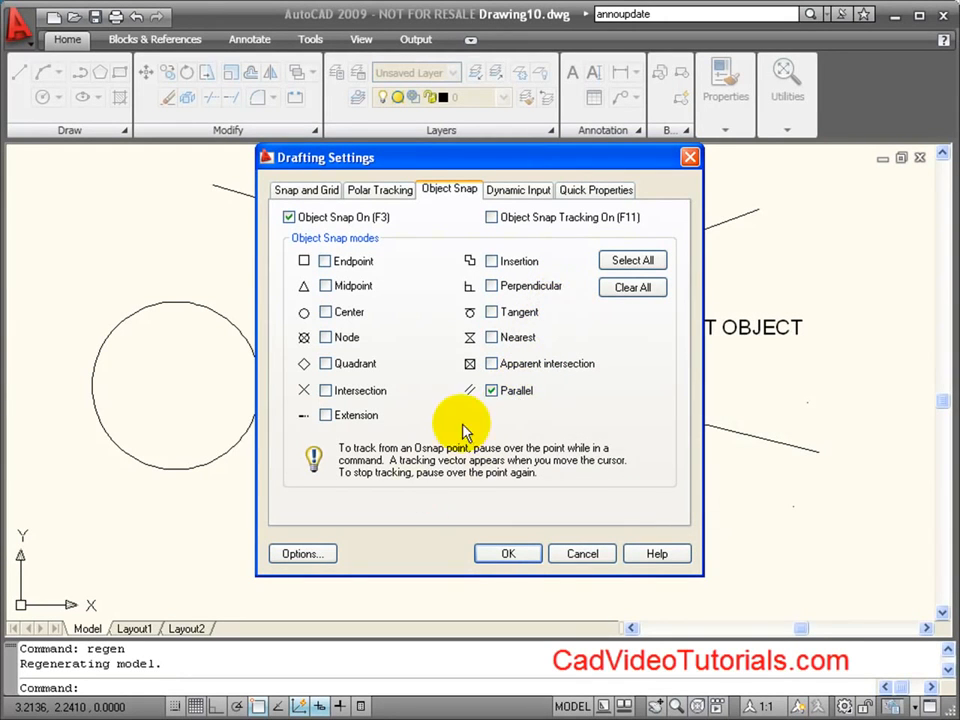
Step: With the Parallel object snap, draw three connected lines parallel to the upper line, the polyline's first segment and its last segment
click(505, 556)
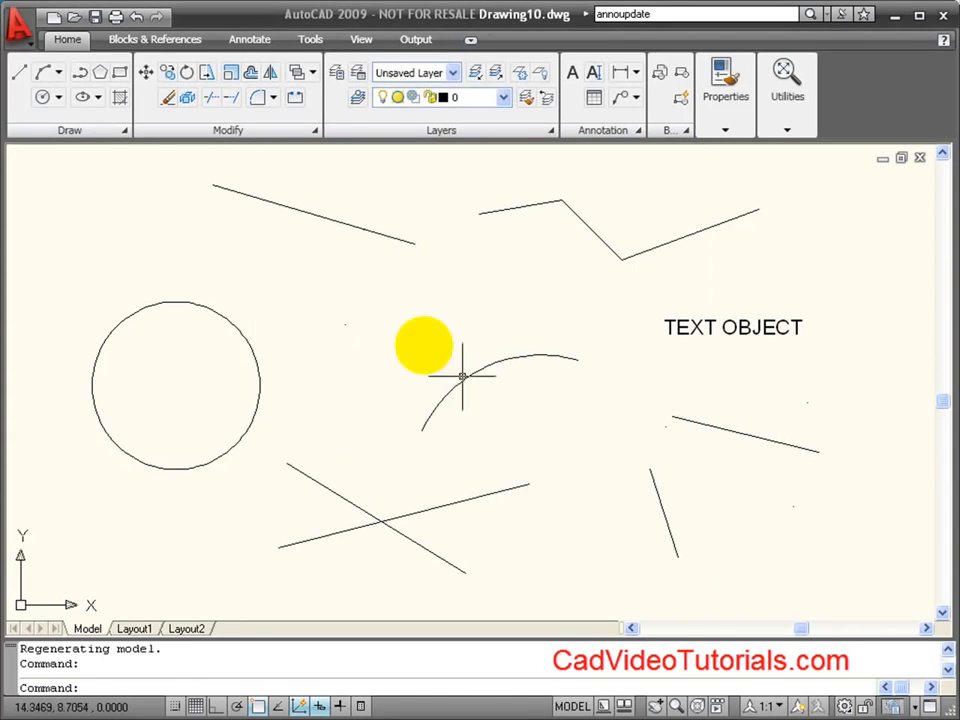
click(24, 82)
click(172, 230)
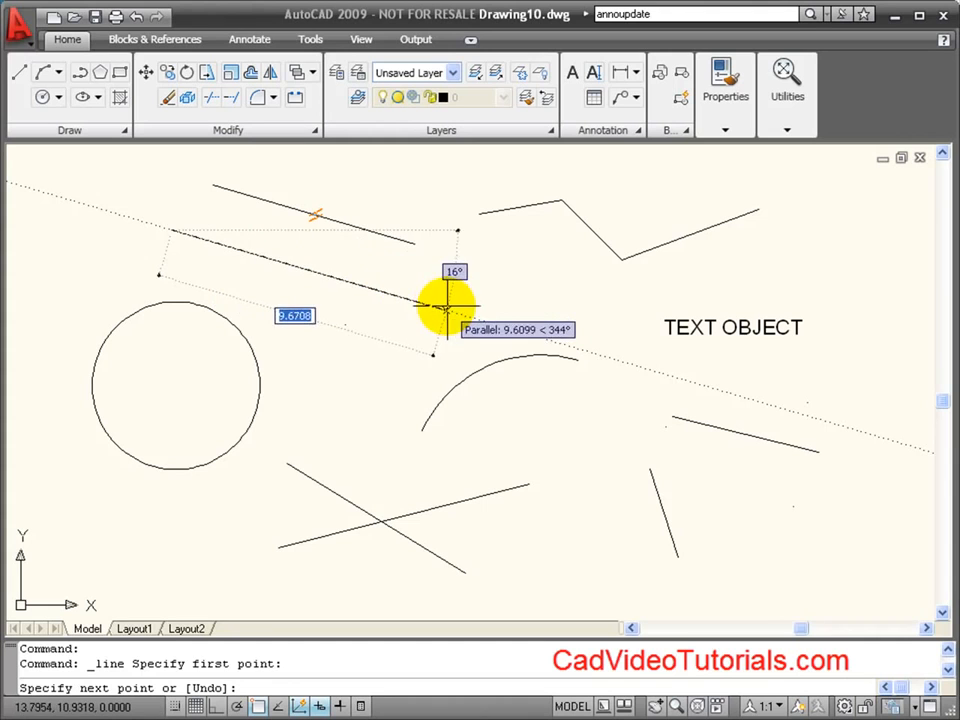
click(485, 320)
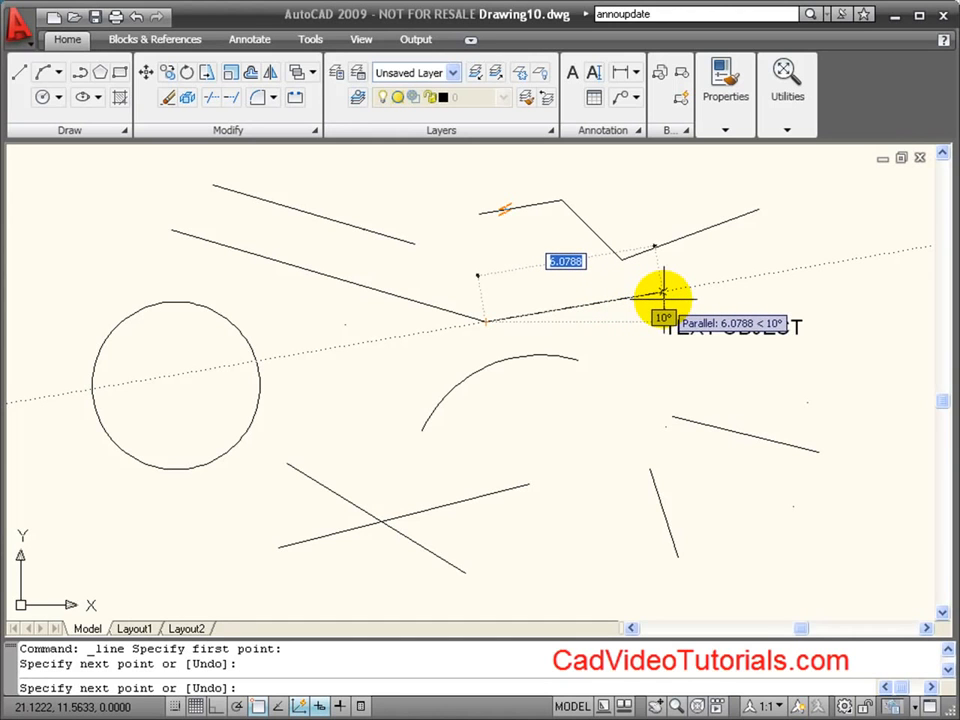
click(639, 300)
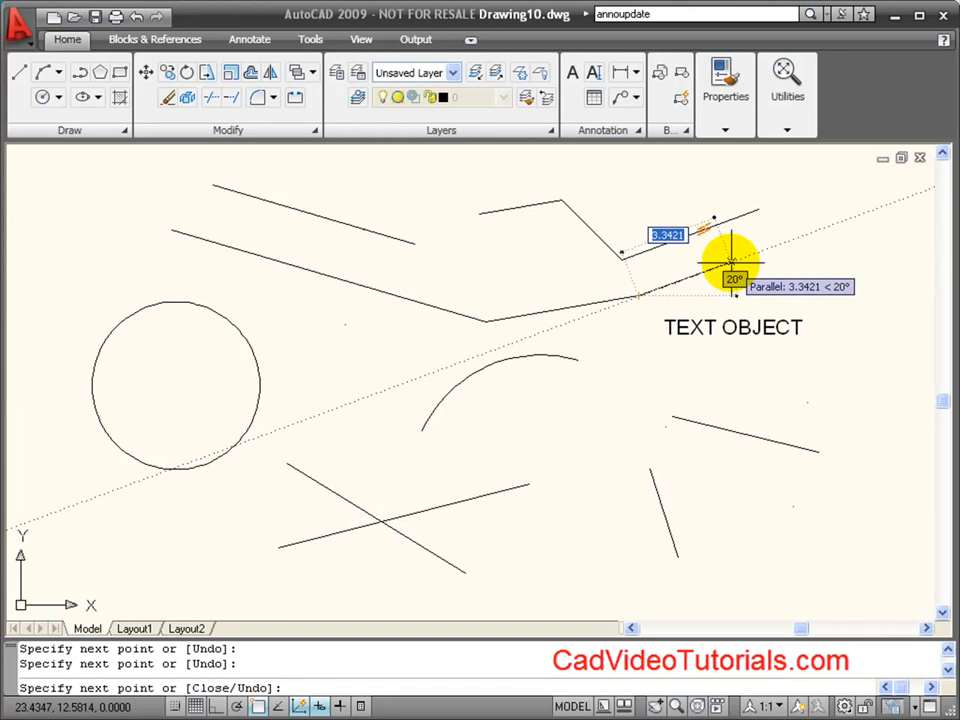
click(823, 227)
right_click(866, 252)
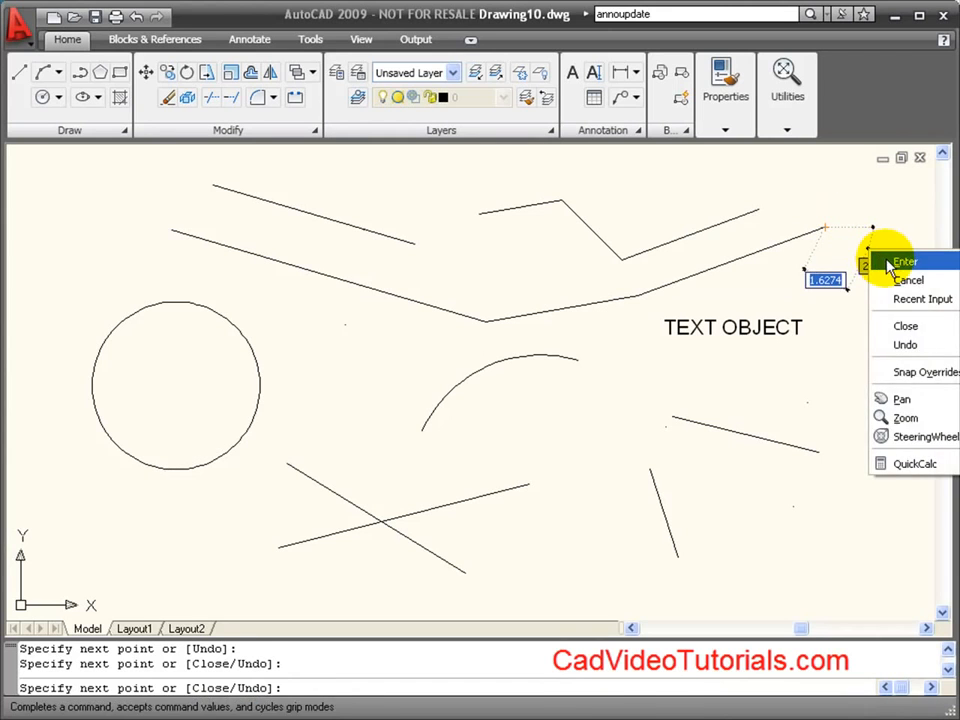
click(898, 261)
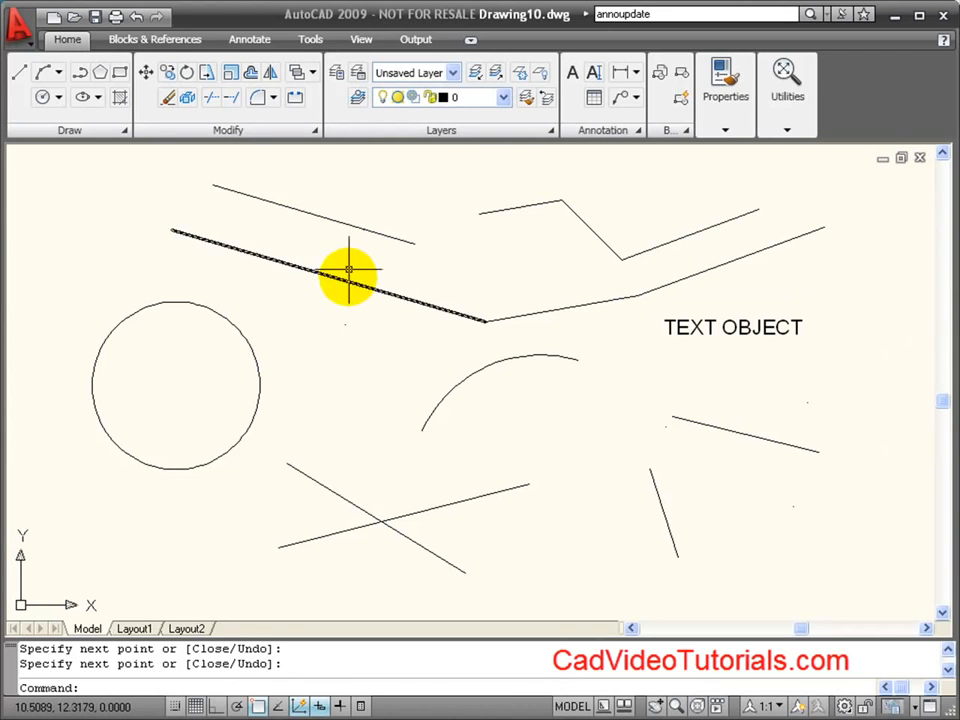